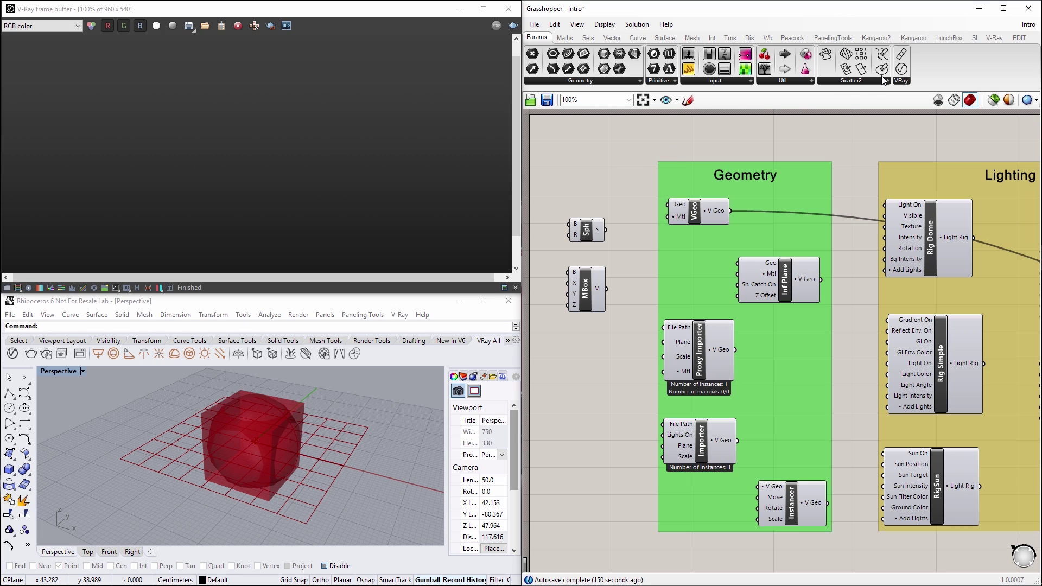
left_click(987, 38)
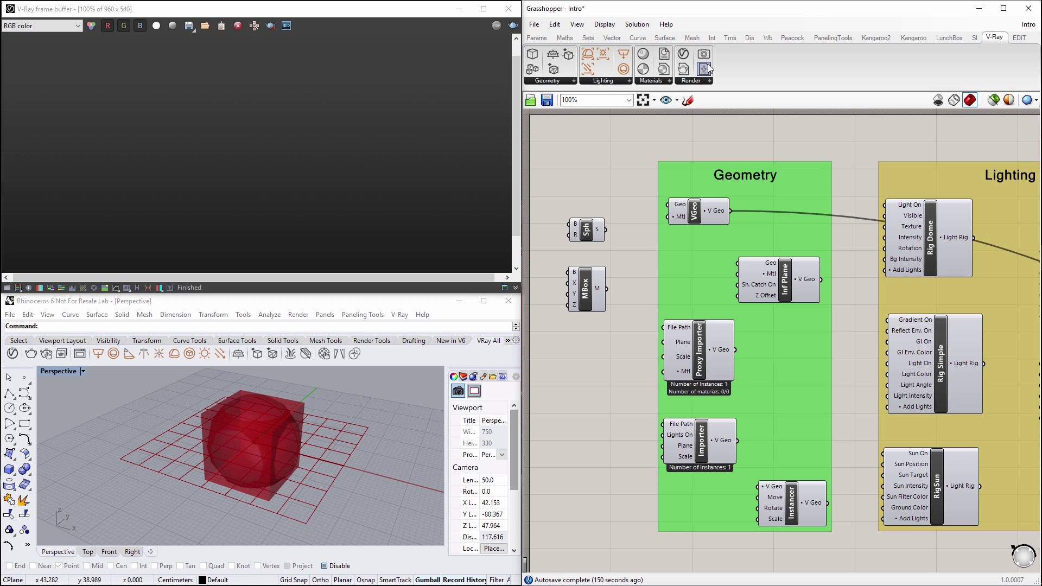
left_click(573, 81)
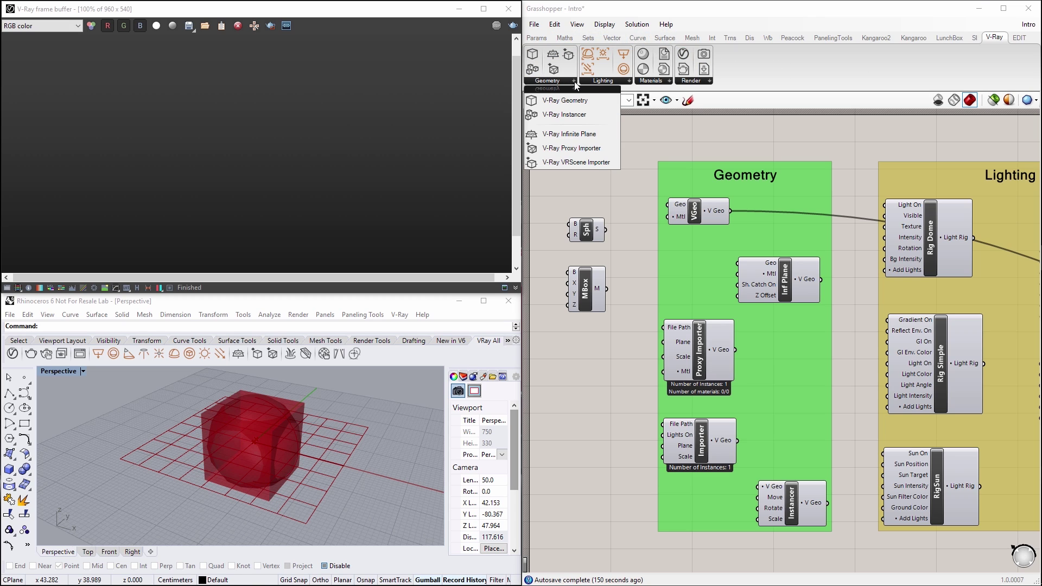
left_click(628, 80)
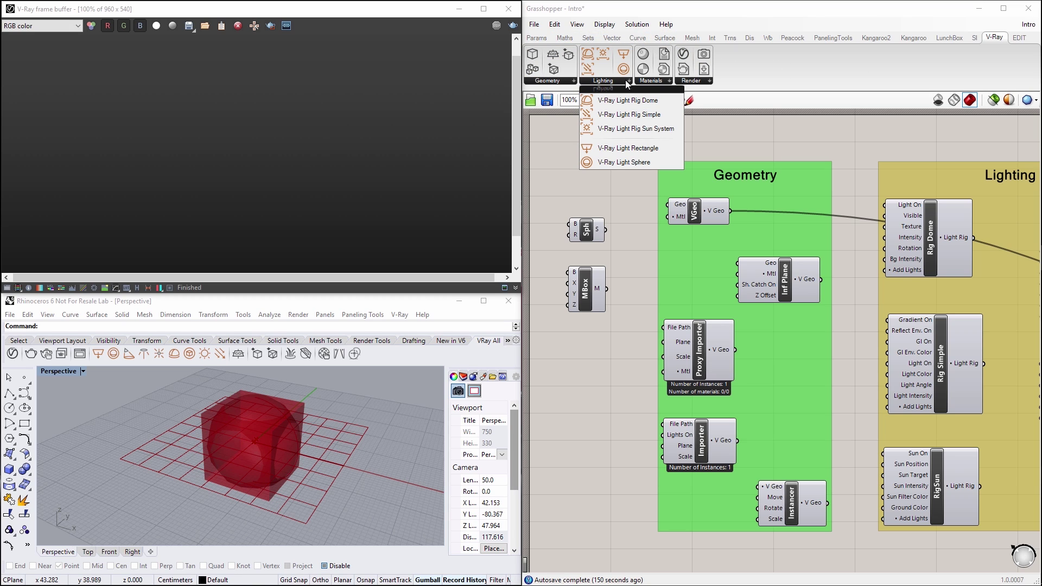
left_click(666, 81)
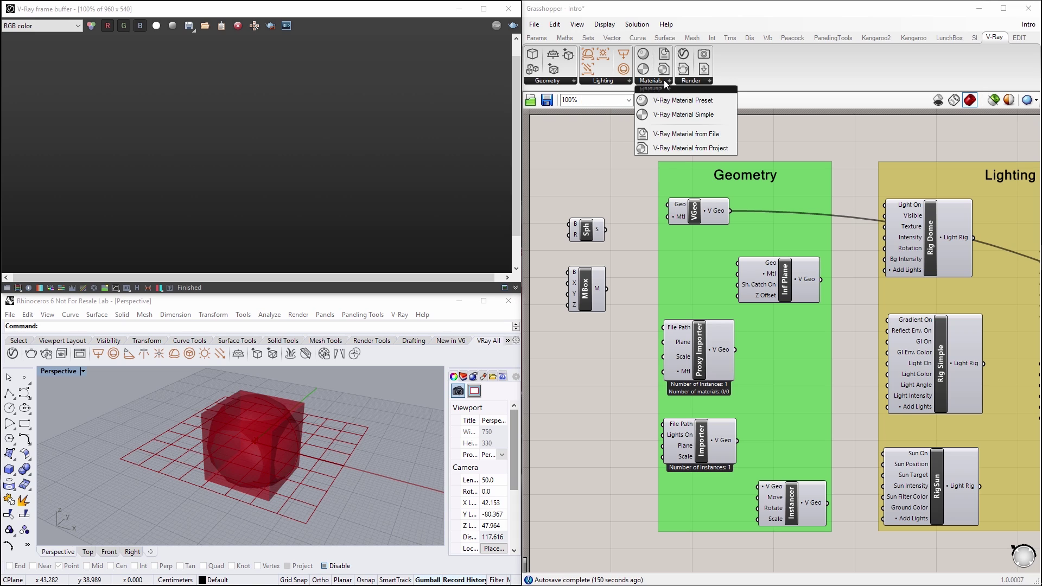
left_click(705, 81)
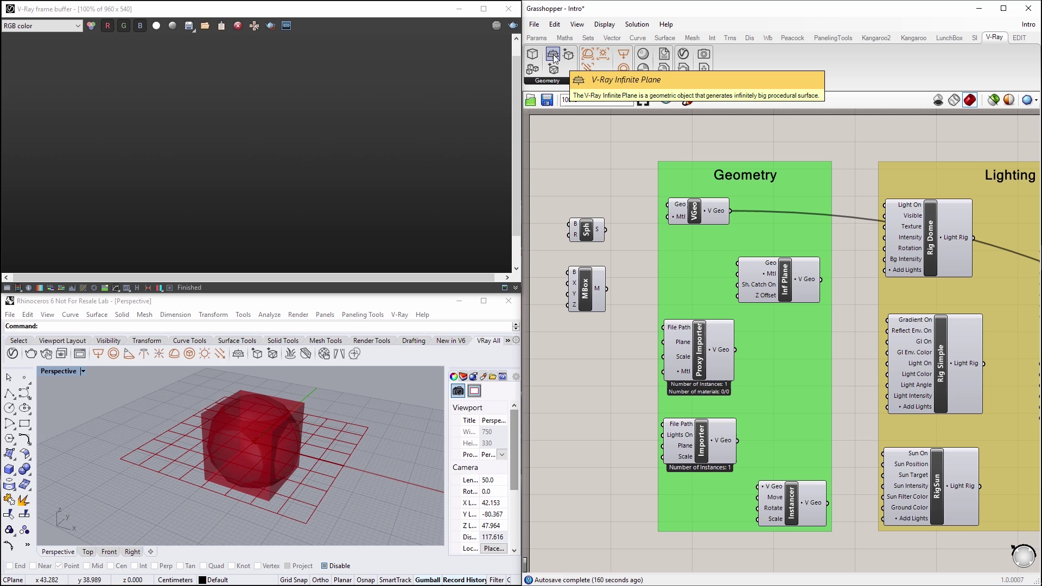
right_click(690, 214)
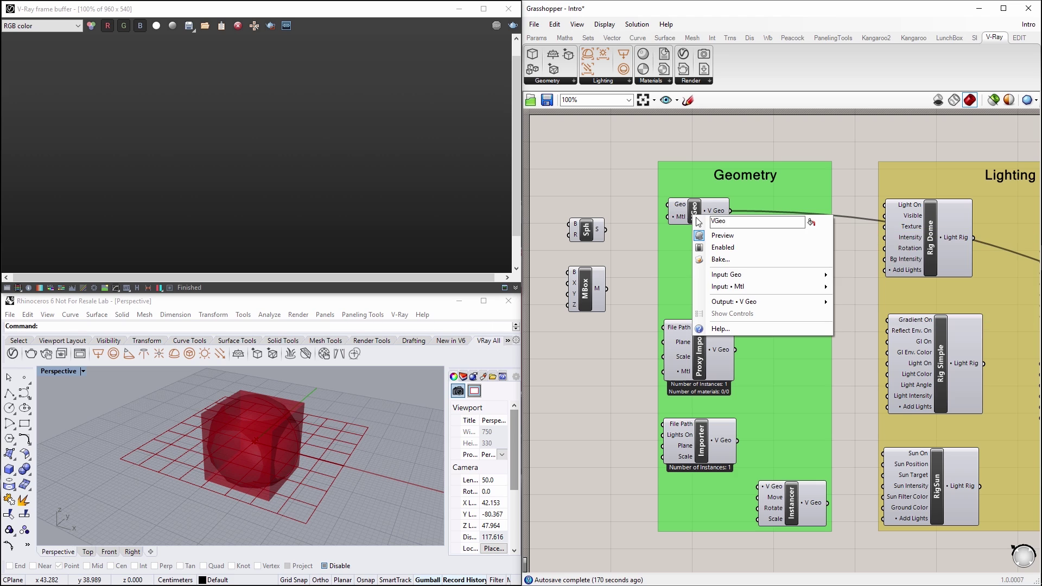
left_click(758, 329)
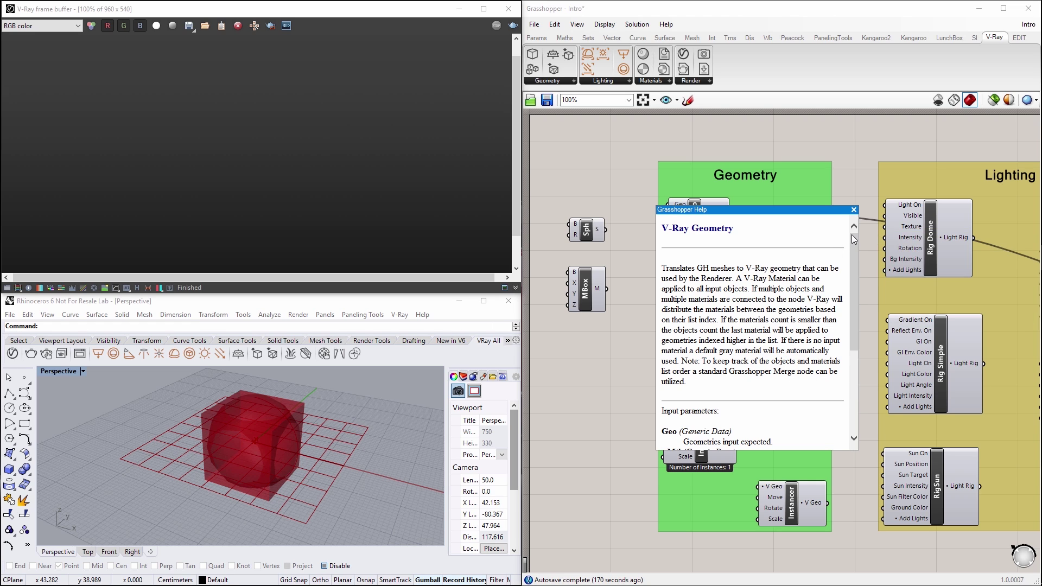
mouse_move(854, 239)
left_mouse_down()
mouse_move(850, 312)
mouse_move(851, 244)
left_mouse_up()
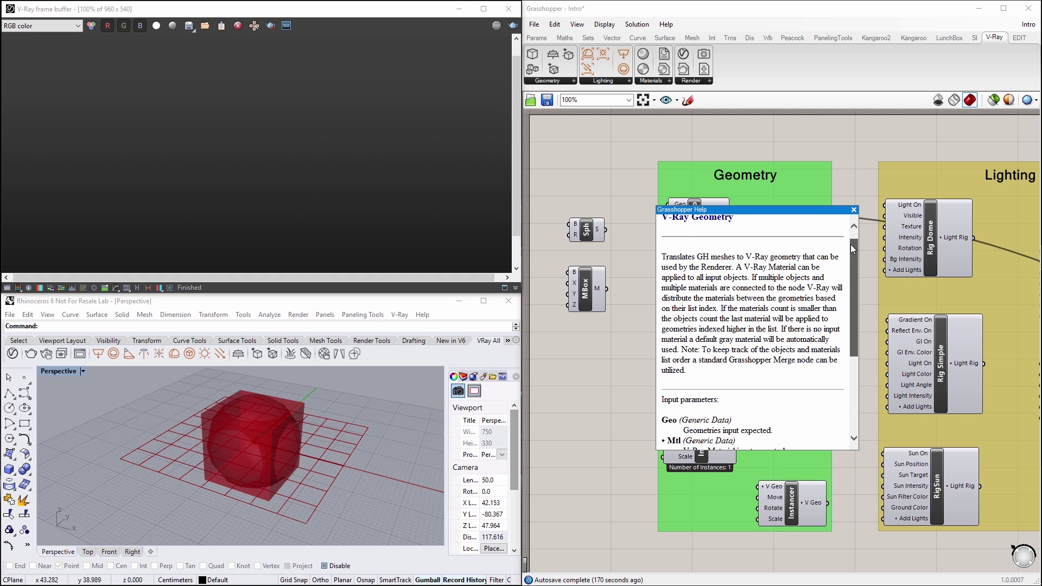
left_click(854, 210)
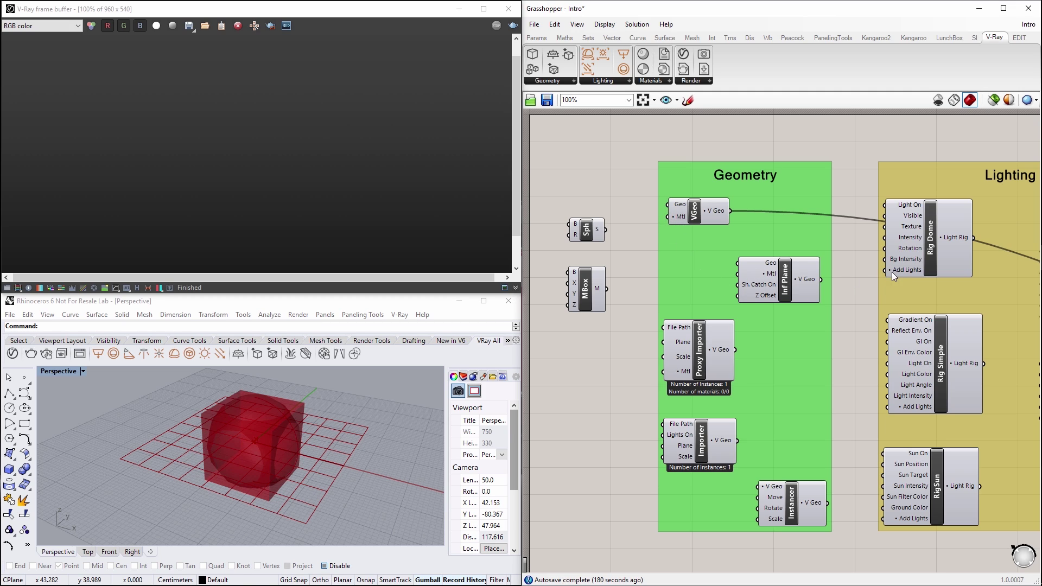
mouse_move(888, 270)
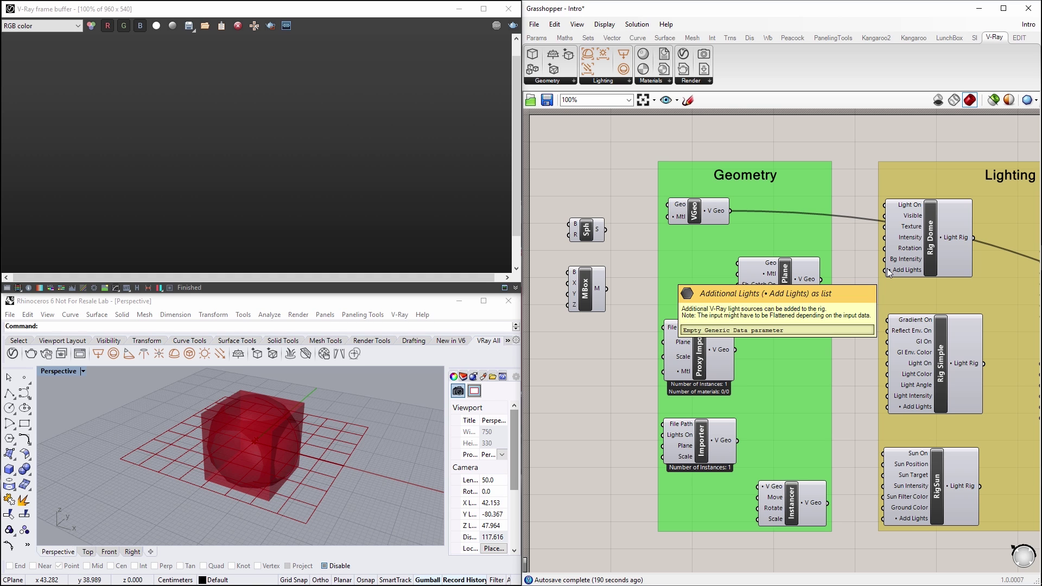
- Start a V-Ray render from the Render component in the Rendering group
right_click_drag(868, 271, 532, 259)
right_click_drag(1021, 260, 635, 255)
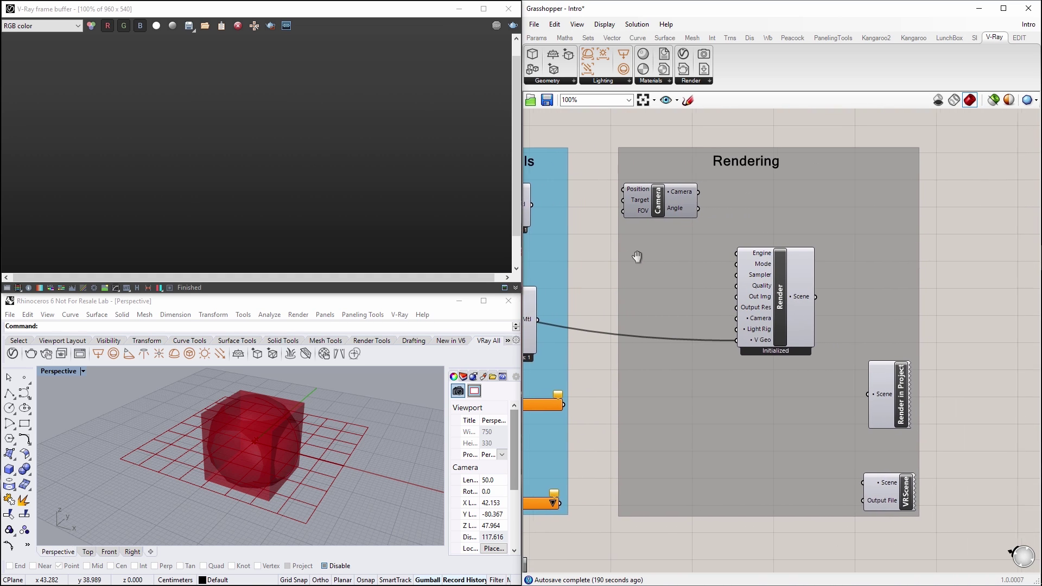
right_click(770, 324)
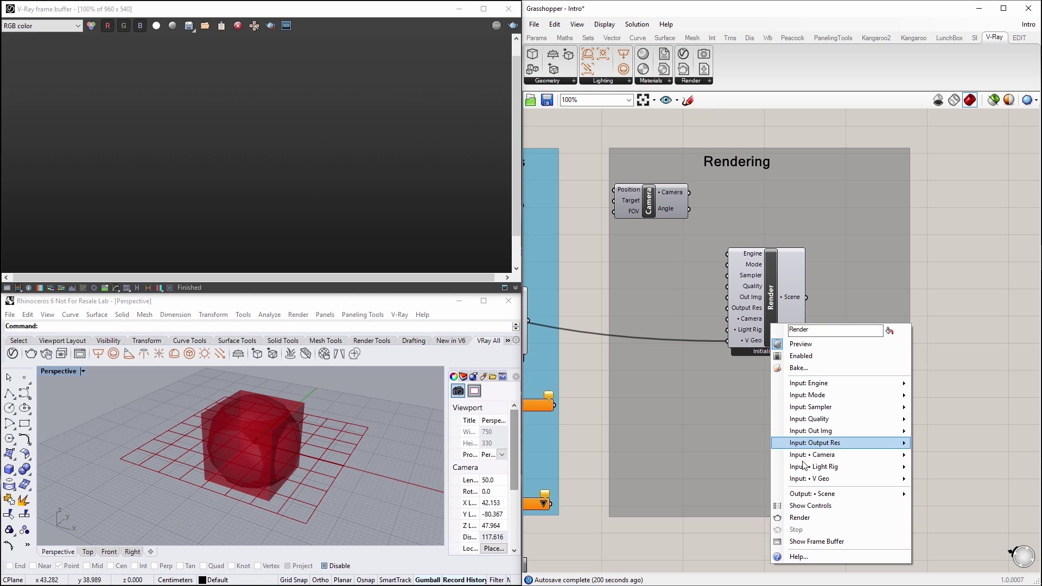
left_click(802, 517)
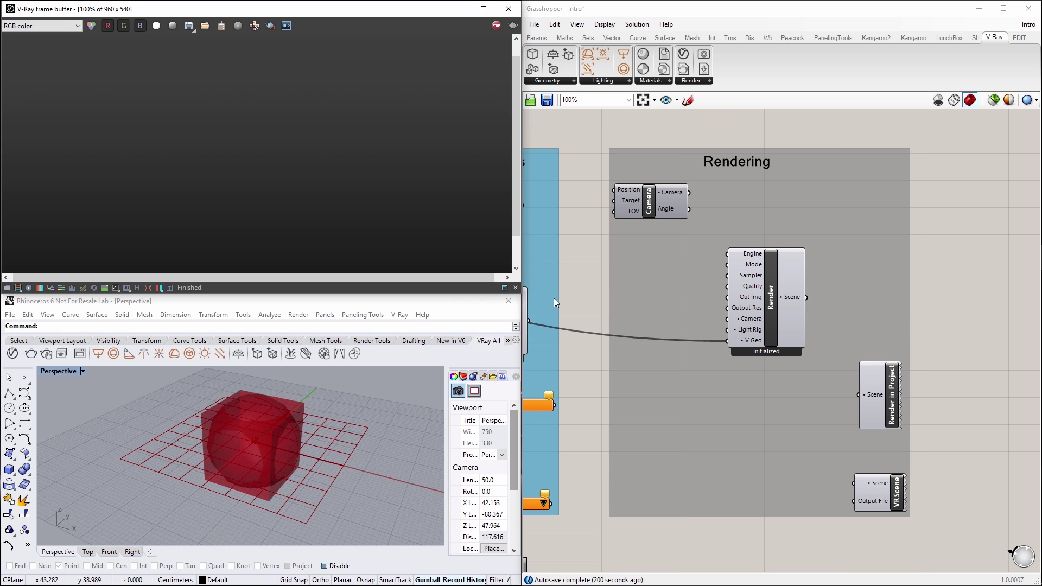
- Wire Sph's S output into VGeo's Geo input so the sphere renders
right_click_drag(553, 301, 866, 284)
right_click_drag(543, 282, 863, 281)
right_click_drag(635, 275, 851, 333)
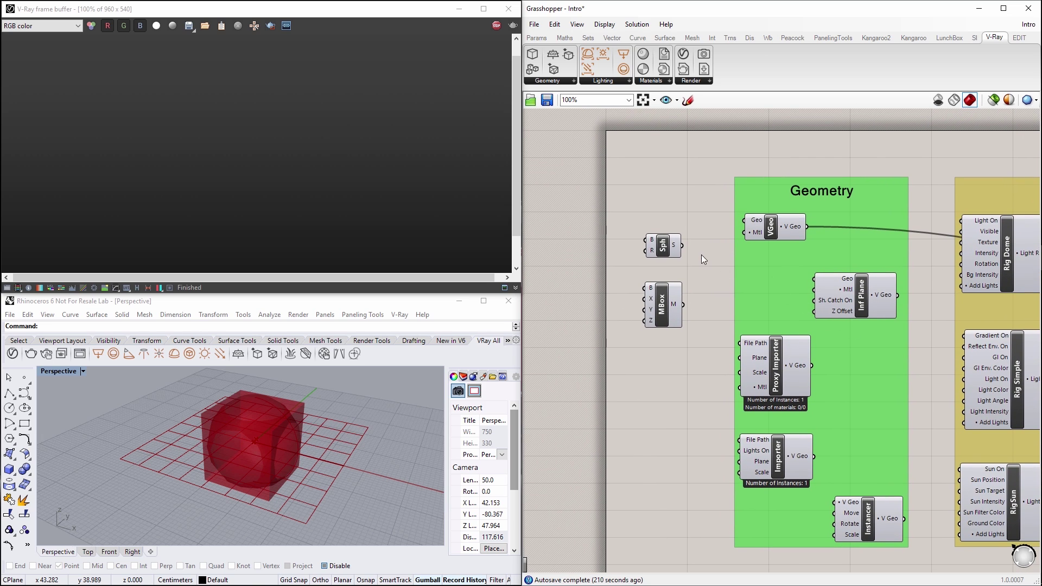
left_click_drag(682, 245, 739, 221)
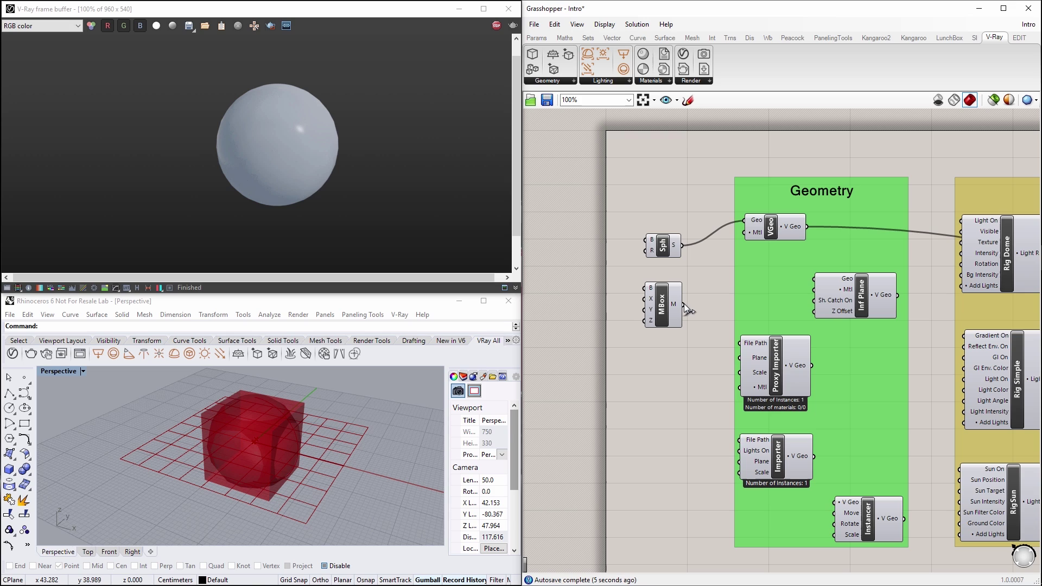
- Connect both MBox's M output and Sph's S output to VGeo's Geo input
left_click_drag(684, 306, 742, 220)
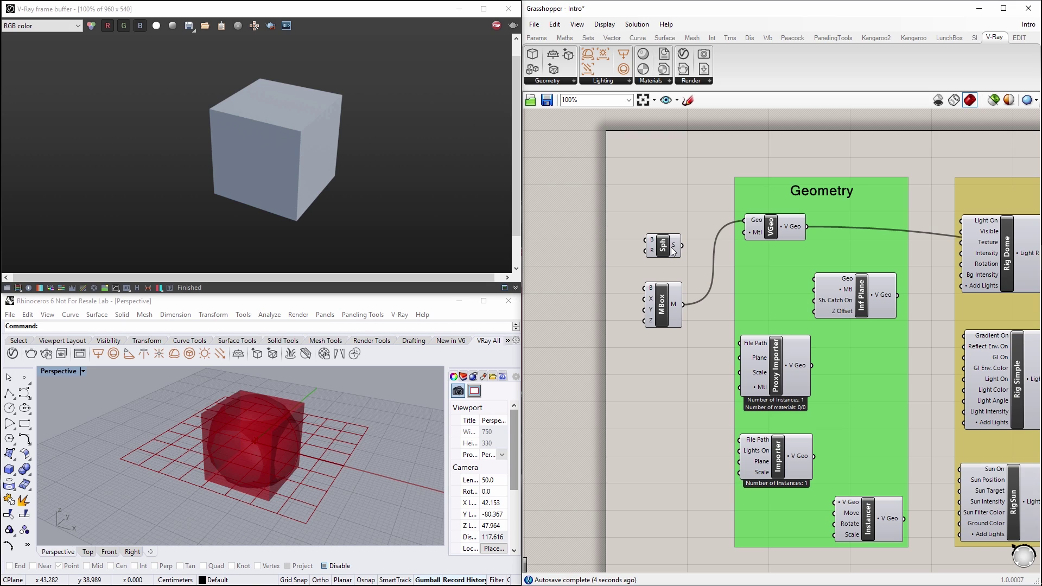
left_click_drag(702, 232, 742, 221, "shift")
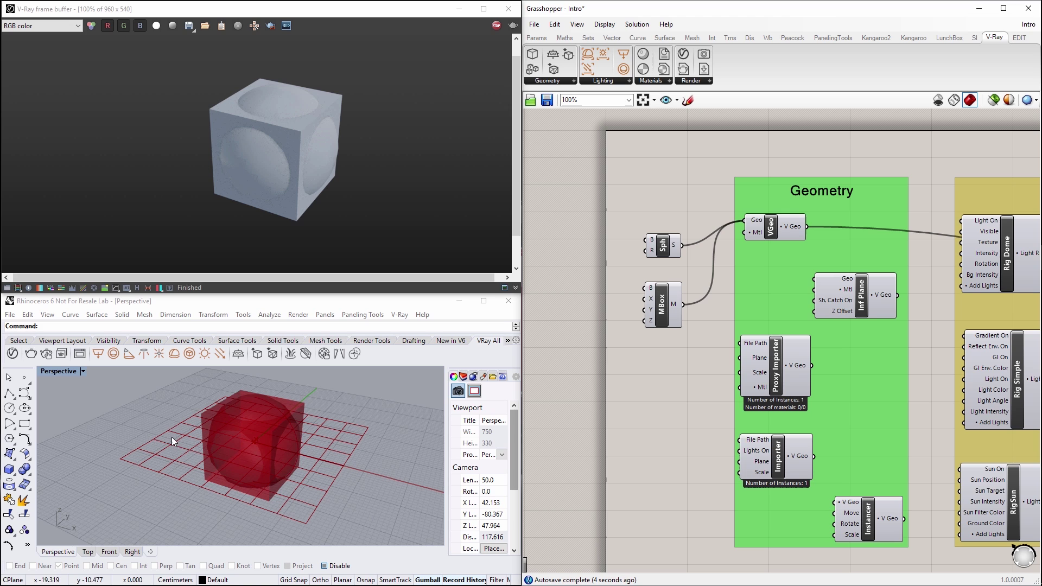
- Let the cube-and-sphere render finish, then stop the V-Ray render
right_click_drag(172, 438, 132, 443)
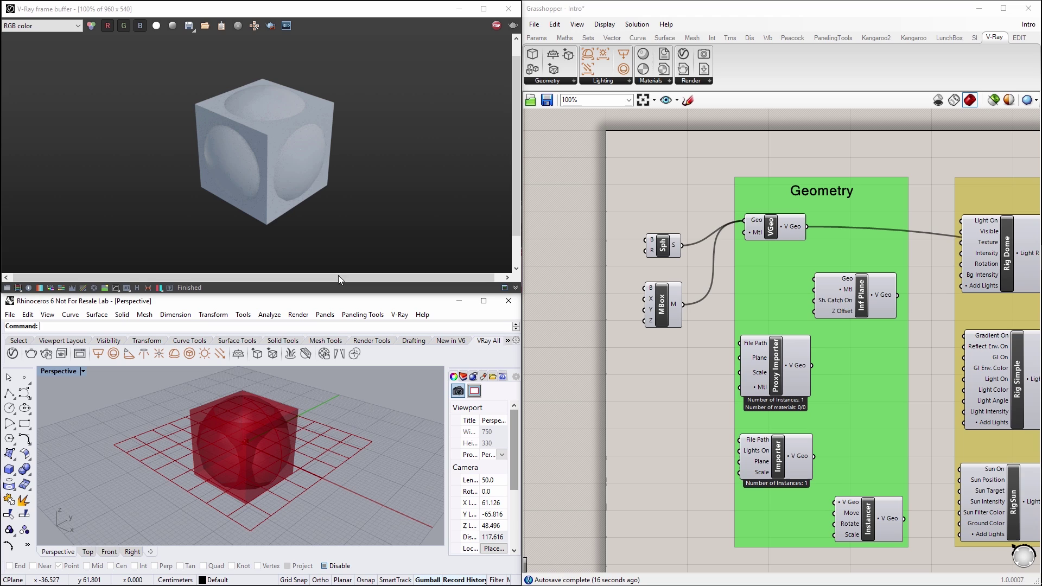
left_click(496, 27)
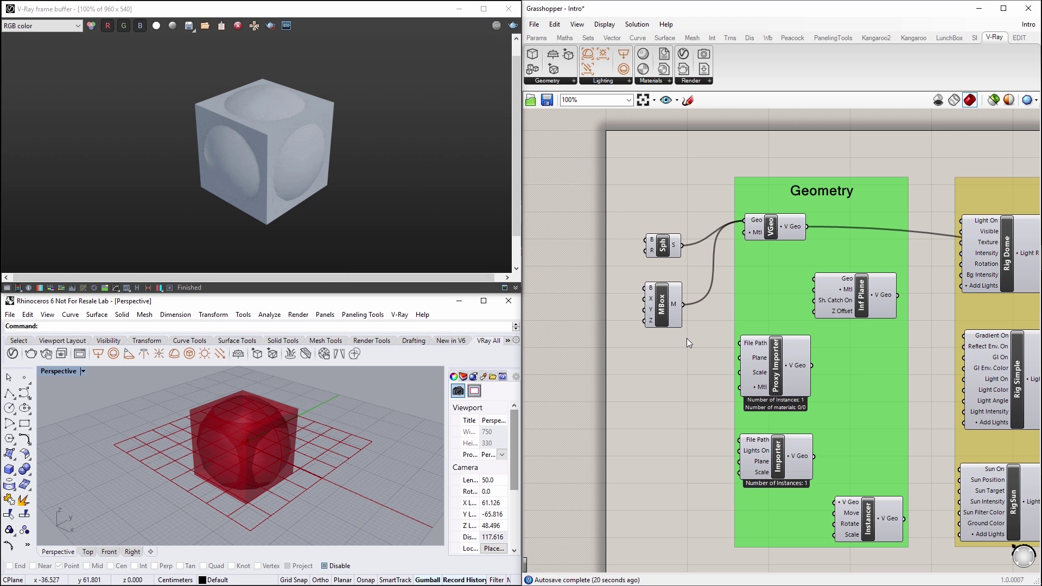
- Turn off the Rhino preview for the Sph and MBox components
left_click_drag(687, 340, 630, 220)
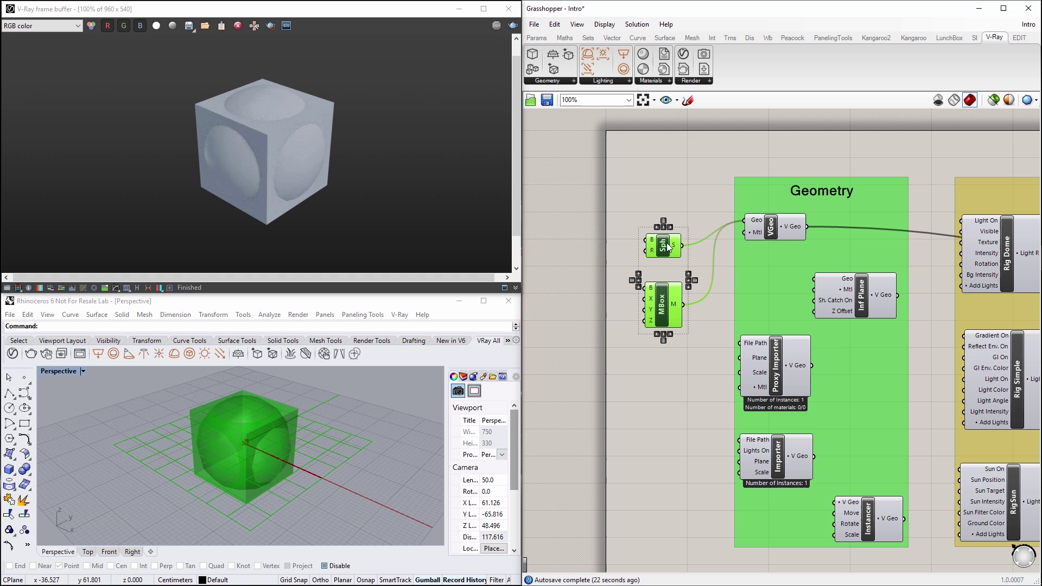
middle_click(661, 223)
left_click(701, 207)
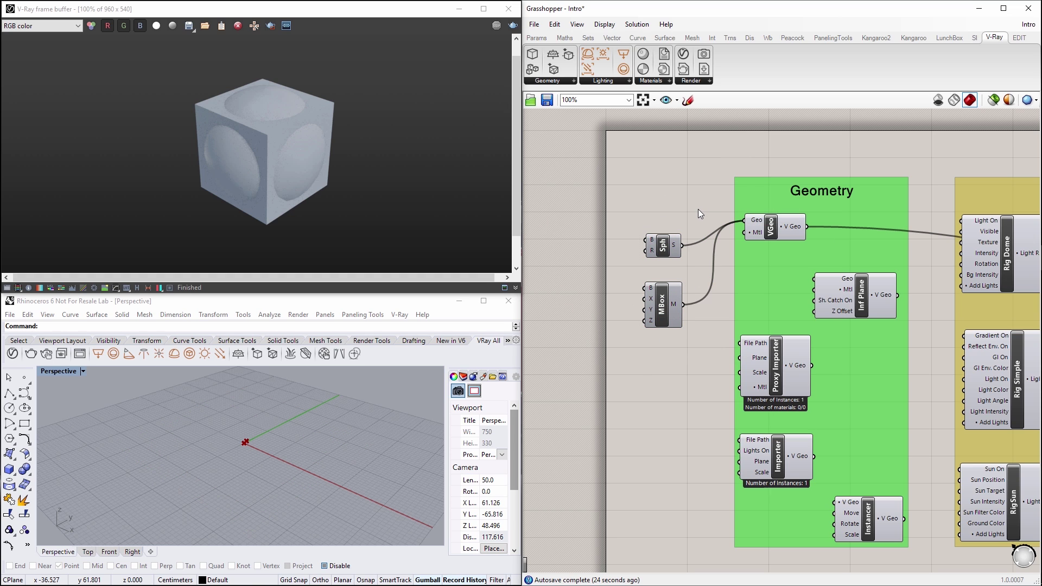
right_click_drag(714, 210, 820, 200)
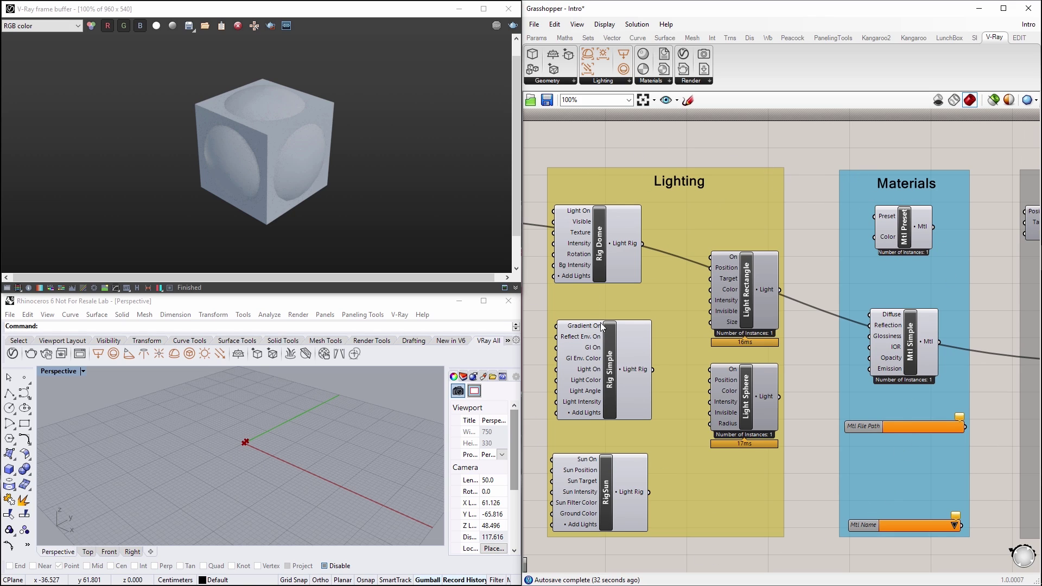
left_click(748, 305)
middle_click(749, 309)
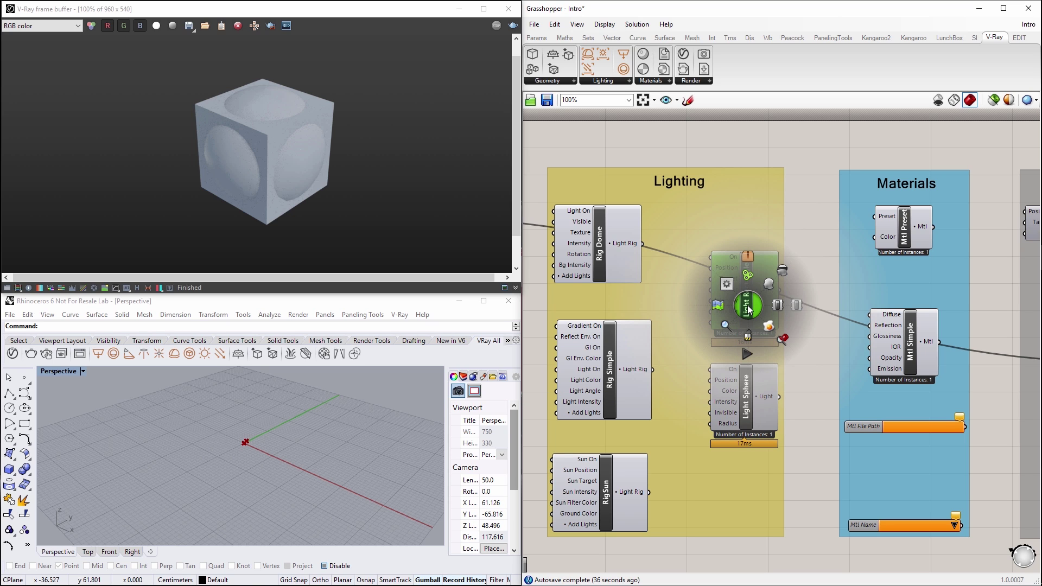
left_click(770, 285)
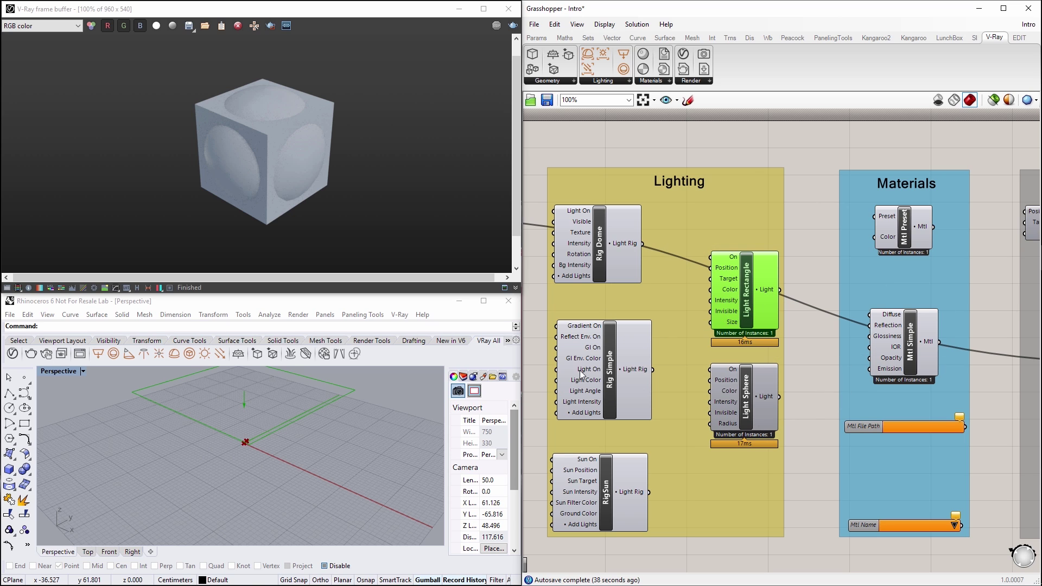
right_click_drag(303, 442, 217, 466)
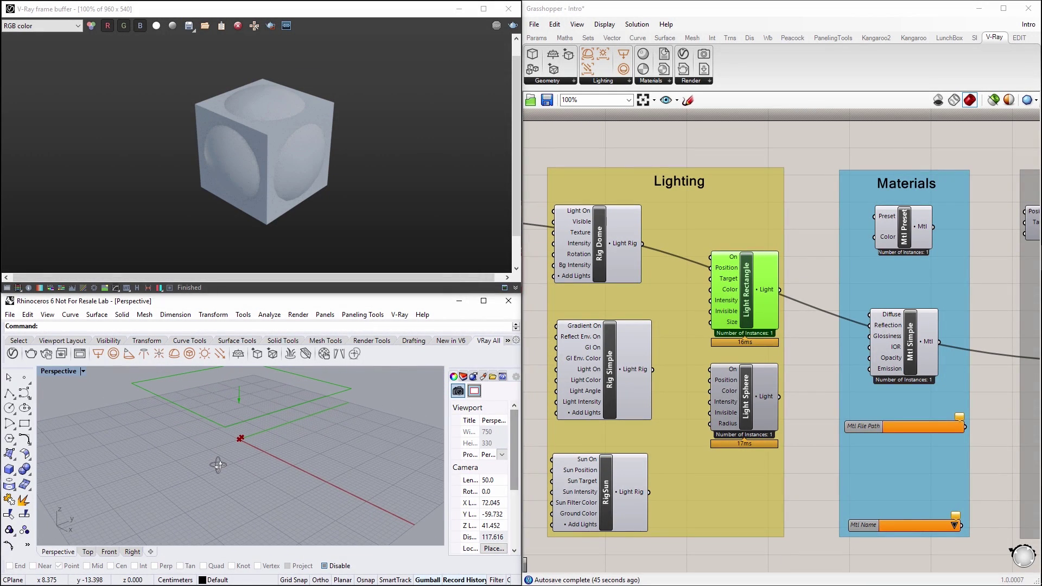
left_click(750, 312)
middle_click(749, 312)
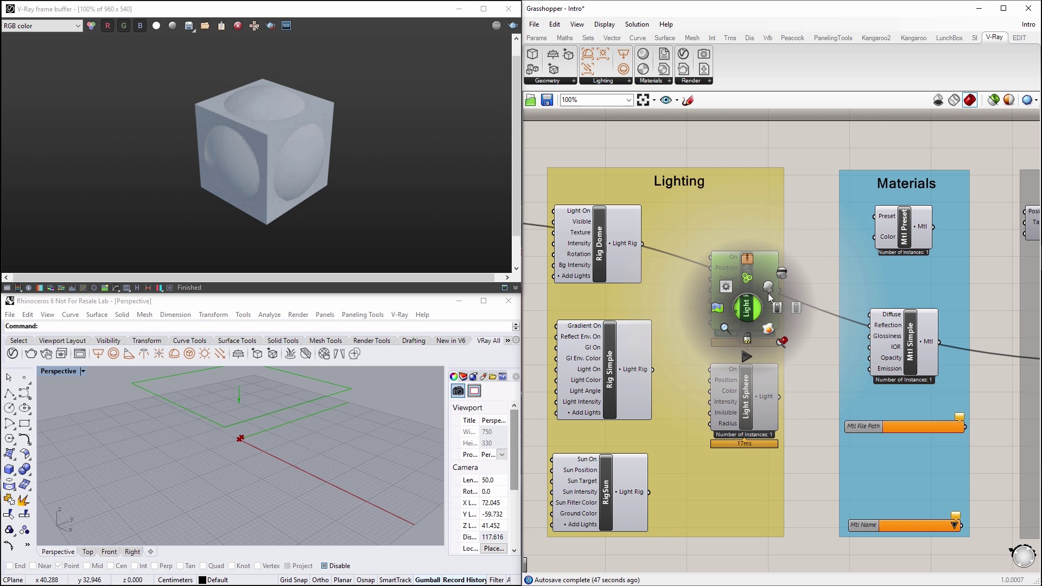
left_click(783, 272)
left_click(744, 386)
middle_click(745, 386)
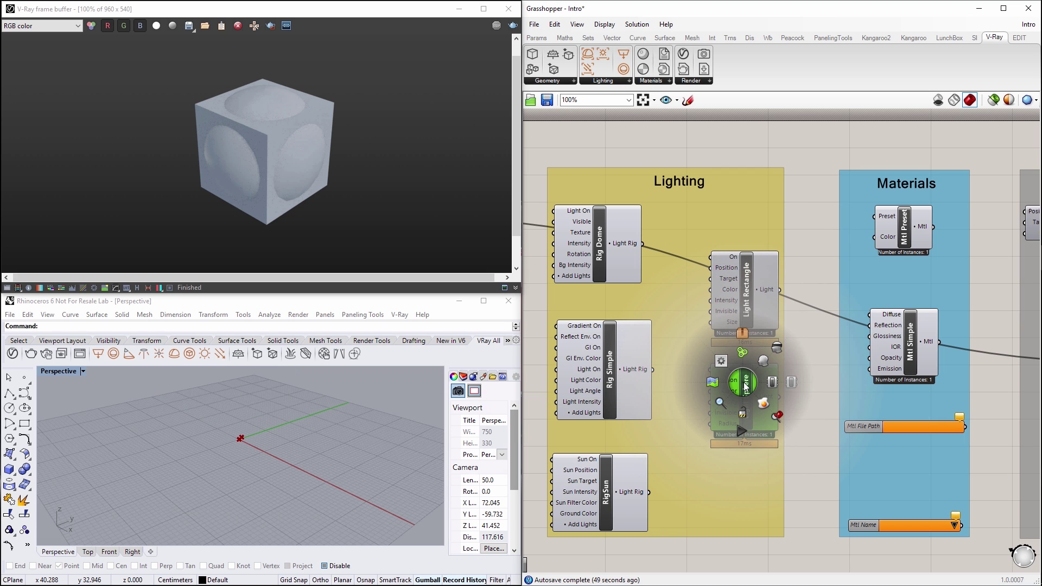
left_click(764, 363)
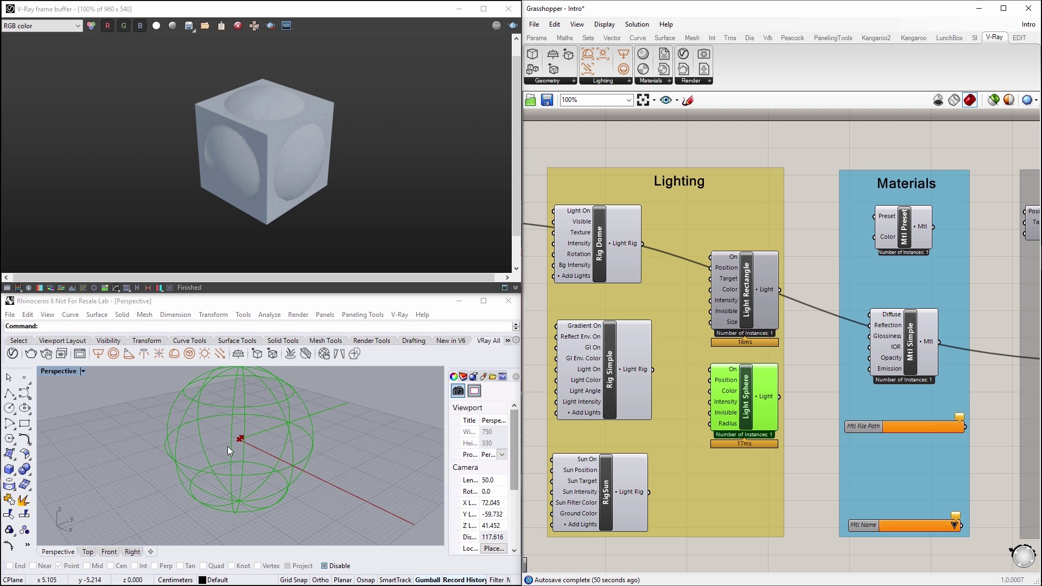
mouse_move(227, 446)
right_mouse_down()
mouse_move(345, 476)
mouse_move(211, 434)
right_mouse_up()
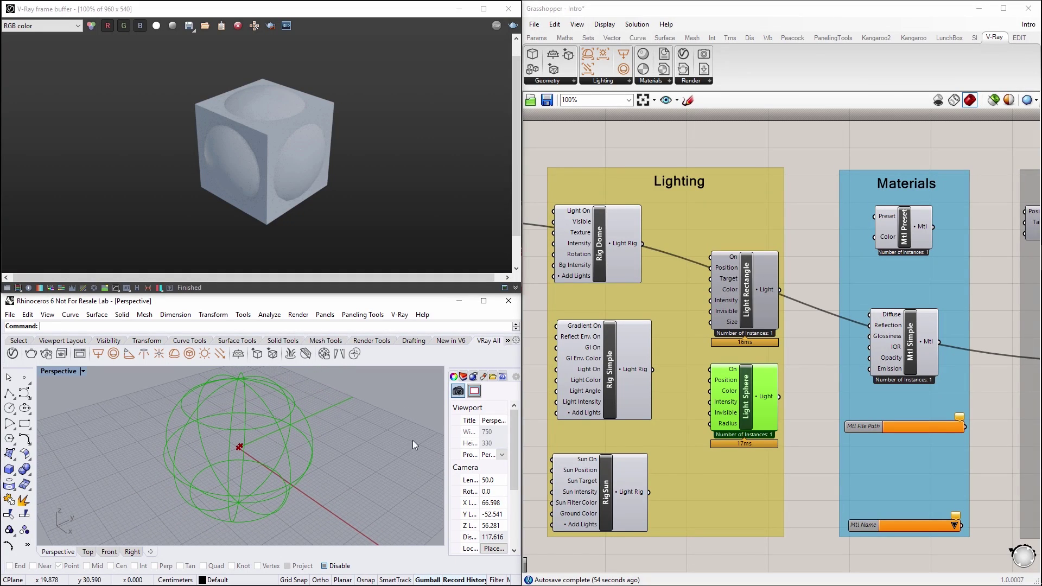
mouse_move(749, 404)
middle_click(754, 381)
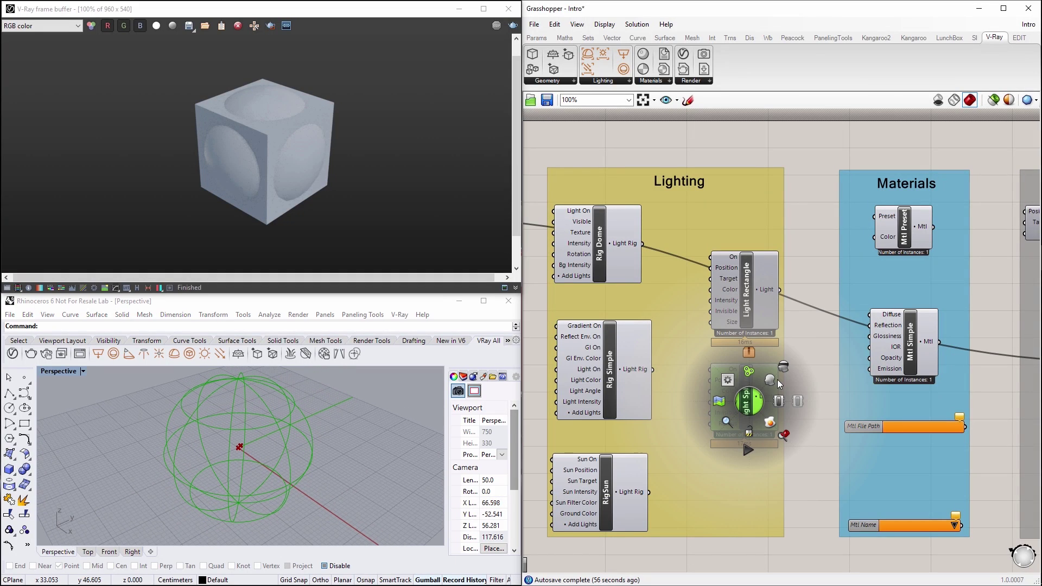
left_click(786, 366)
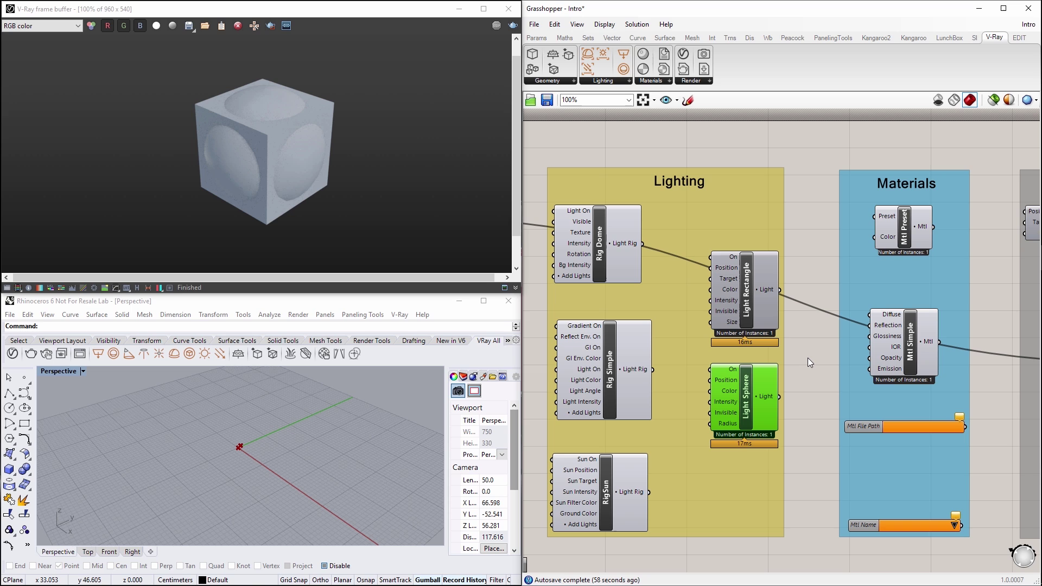
- Enable the V-Ray Camera component's preview and orbit Rhino's Perspective view to see it
right_click_drag(812, 356, 568, 364)
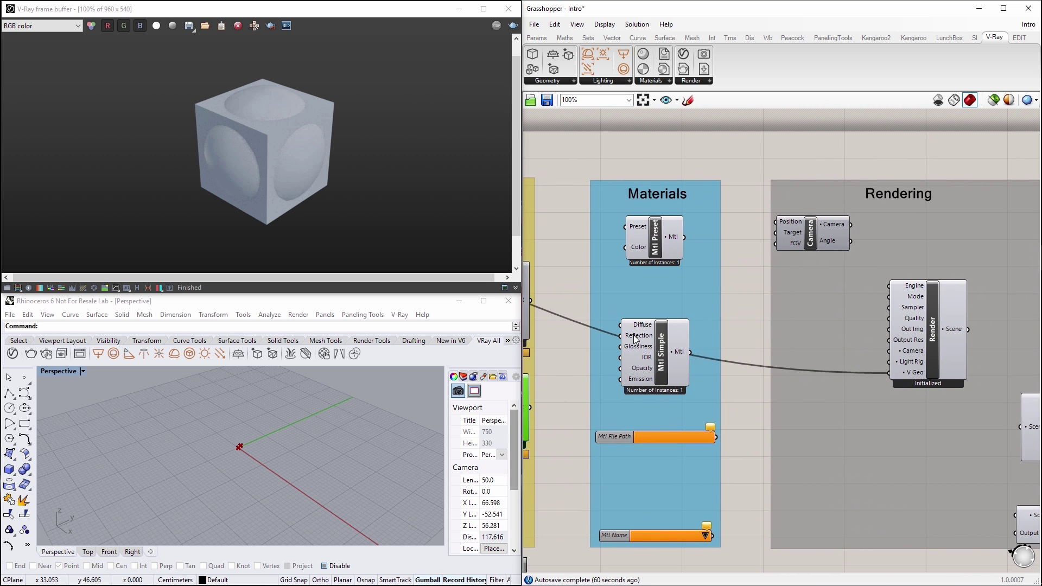
middle_click(809, 239)
left_click(829, 220)
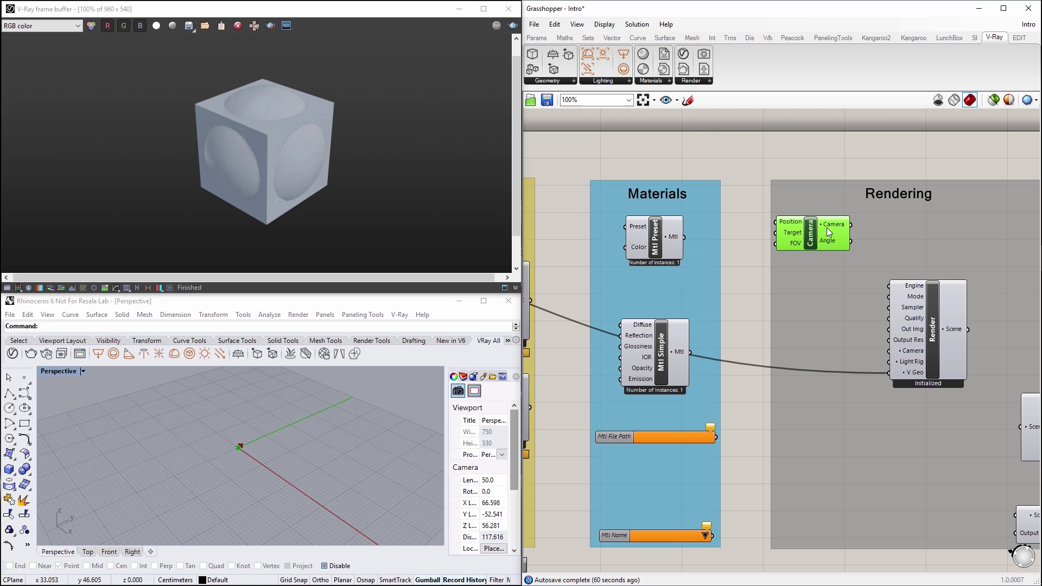
left_click(310, 441)
scroll(309, 438, "down", 5)
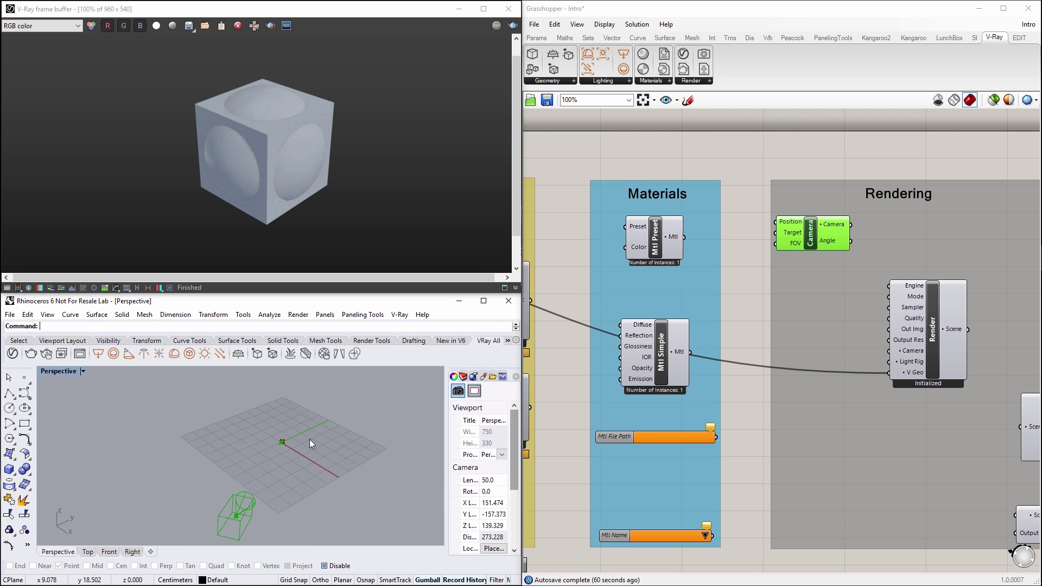
right_click_drag(259, 491, 154, 481)
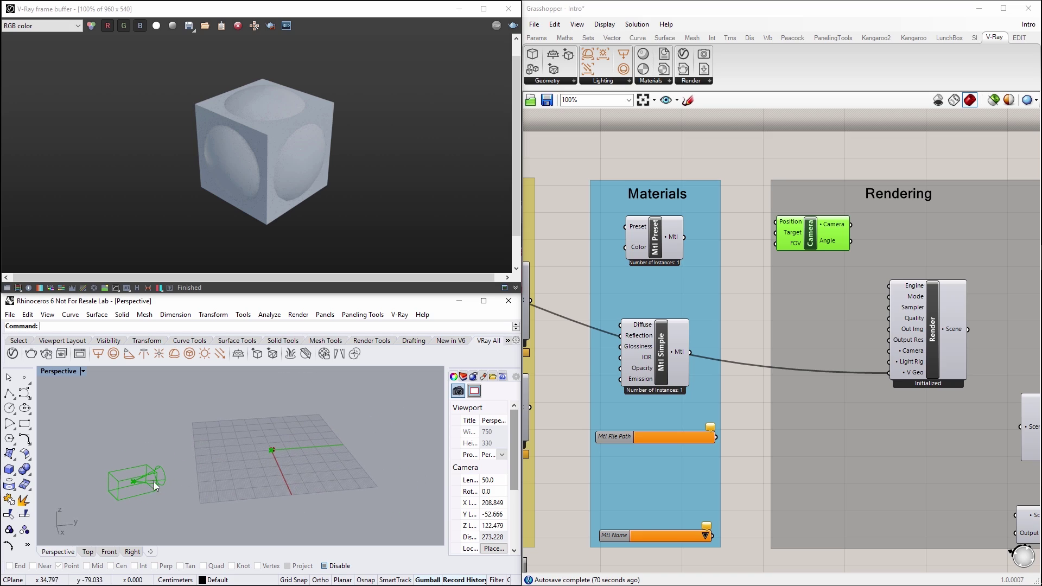